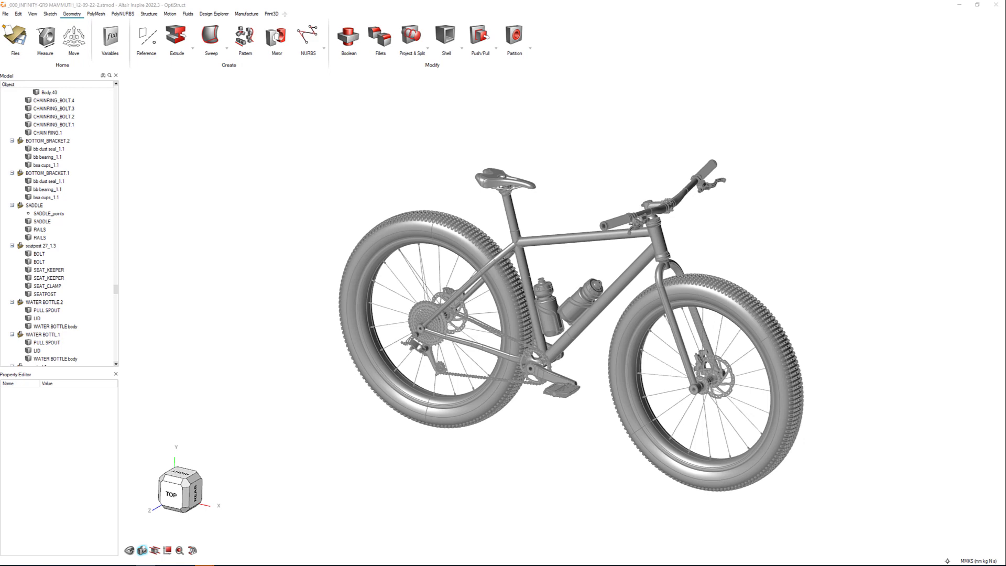
Orbit, zoom and pan around the bicycle crank model to examine its ribbed arm and pedal block.
{"action": "scroll", "coordinate": [575, 419], "scroll_direction": "up", "scroll_amount": 6}
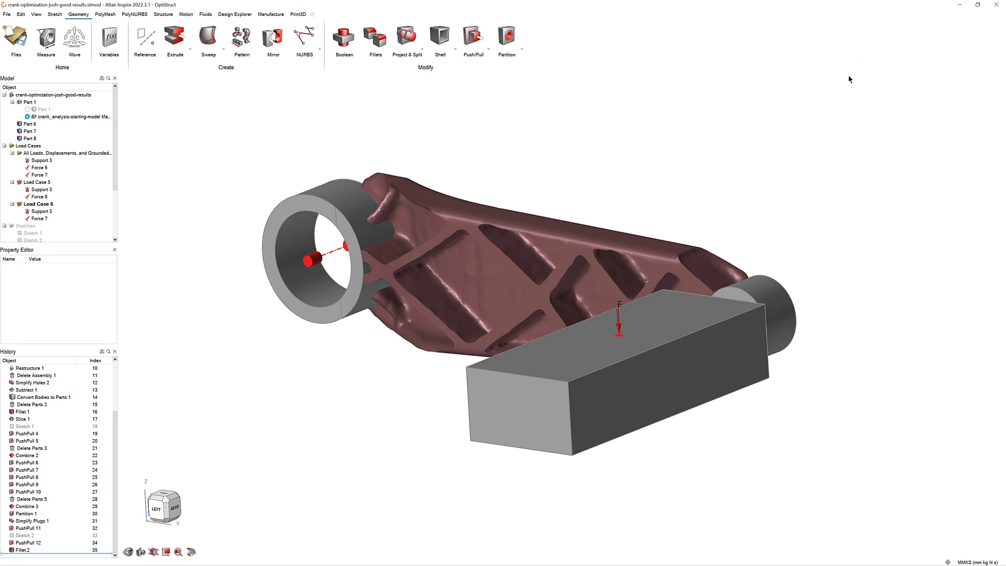
{"action": "middle_click_drag", "start_coordinate": [824, 109], "coordinate": [823, 107]}
{"action": "scroll", "coordinate": [823, 110], "scroll_direction": "up", "scroll_amount": 5}
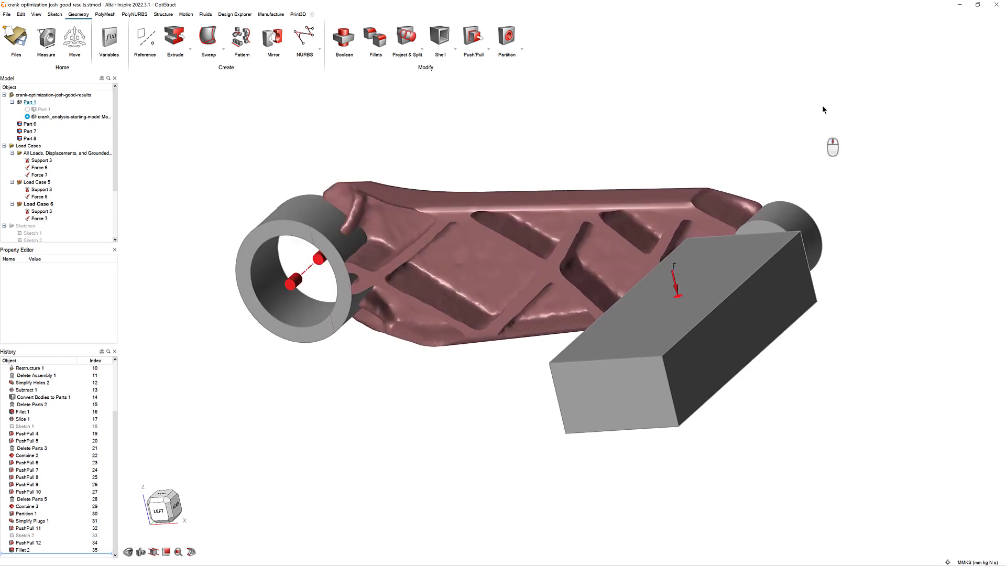
{"action": "scroll", "coordinate": [822, 109], "scroll_direction": "down", "scroll_amount": 4}
{"action": "scroll", "coordinate": [822, 109], "scroll_direction": "up", "scroll_amount": 2}
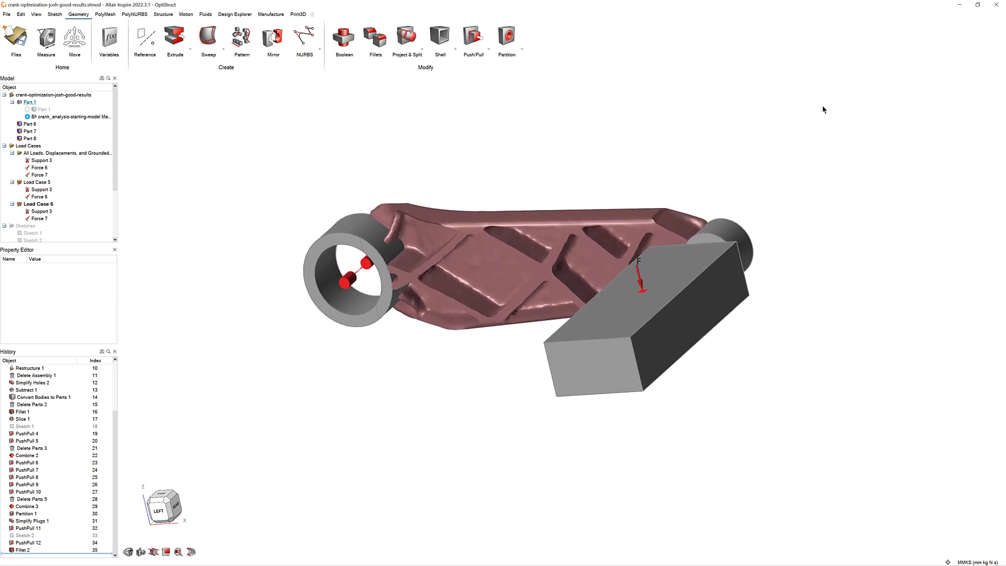
{"action": "right_click_drag", "start_coordinate": [750, 129], "coordinate": [659, 138]}
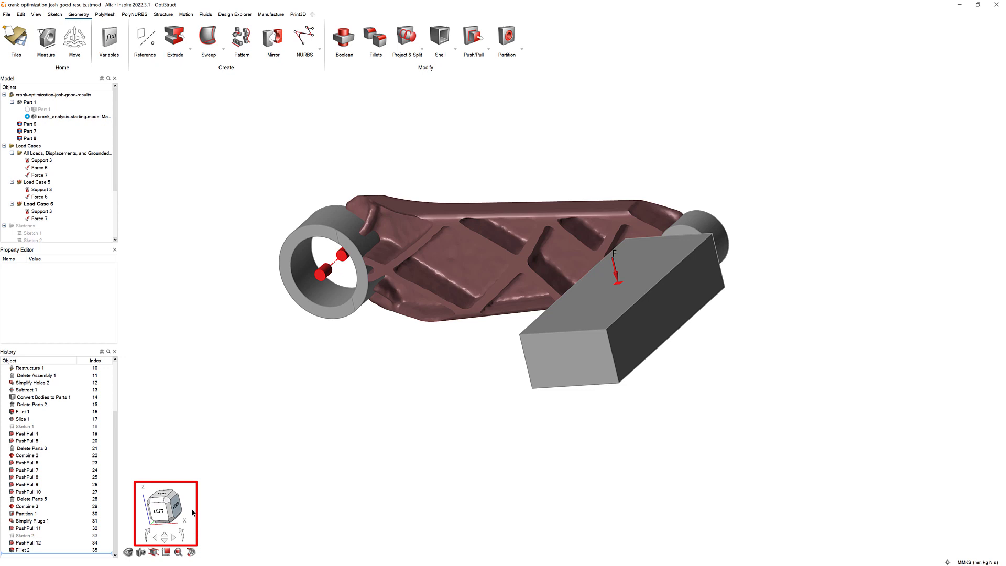
Examine the crank from corner, edge and standard orientations, including the Left and Right views.
{"action": "left_click", "coordinate": [160, 514]}
{"action": "left_click", "coordinate": [161, 497]}
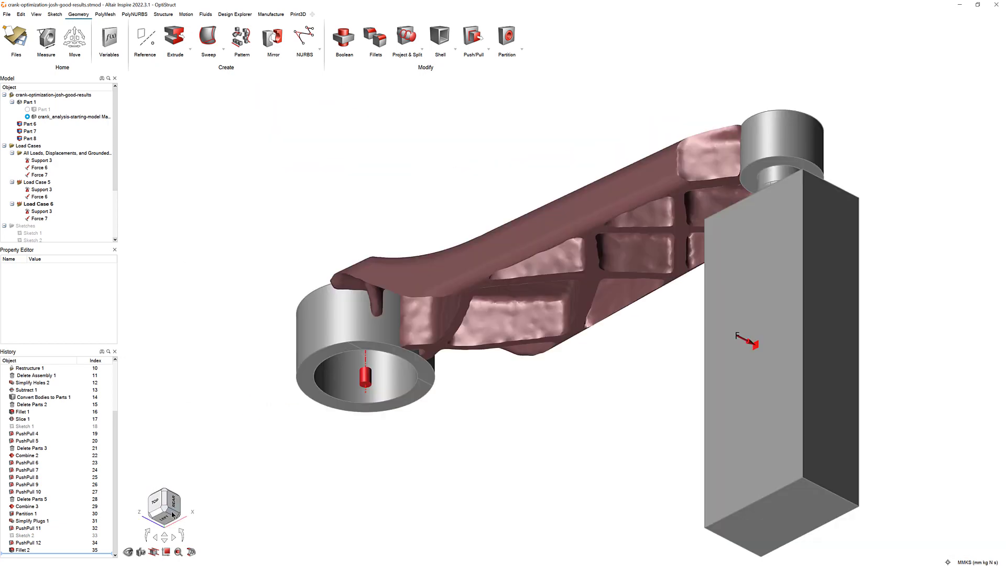
{"action": "left_click", "coordinate": [172, 512]}
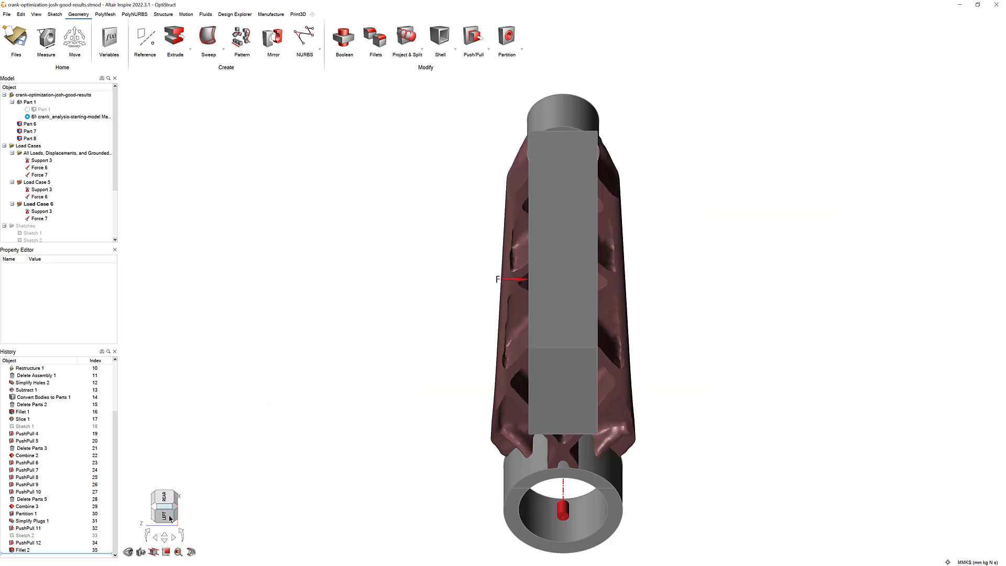
{"action": "left_click", "coordinate": [168, 512]}
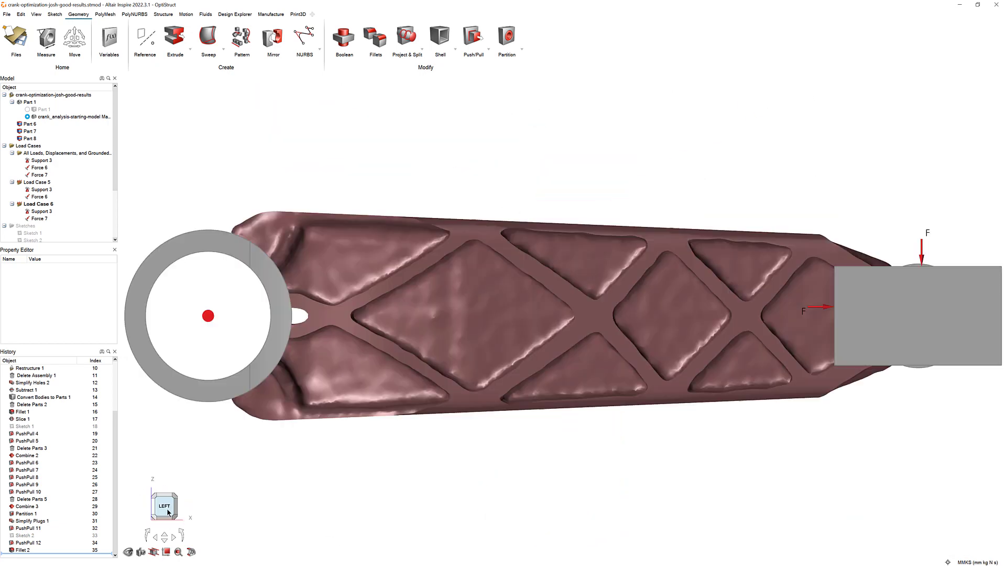
{"action": "left_click", "coordinate": [168, 512]}
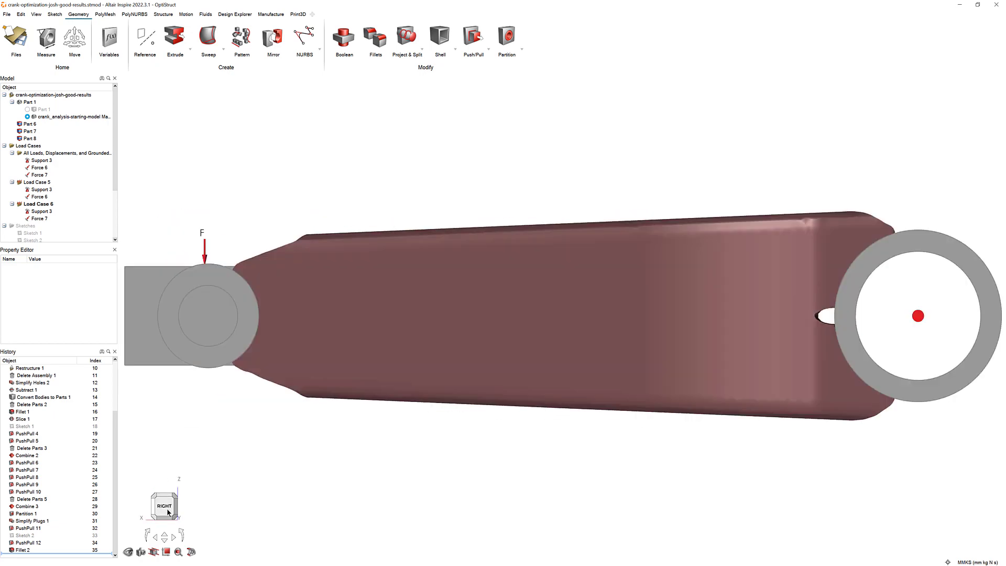
{"action": "left_click", "coordinate": [169, 512]}
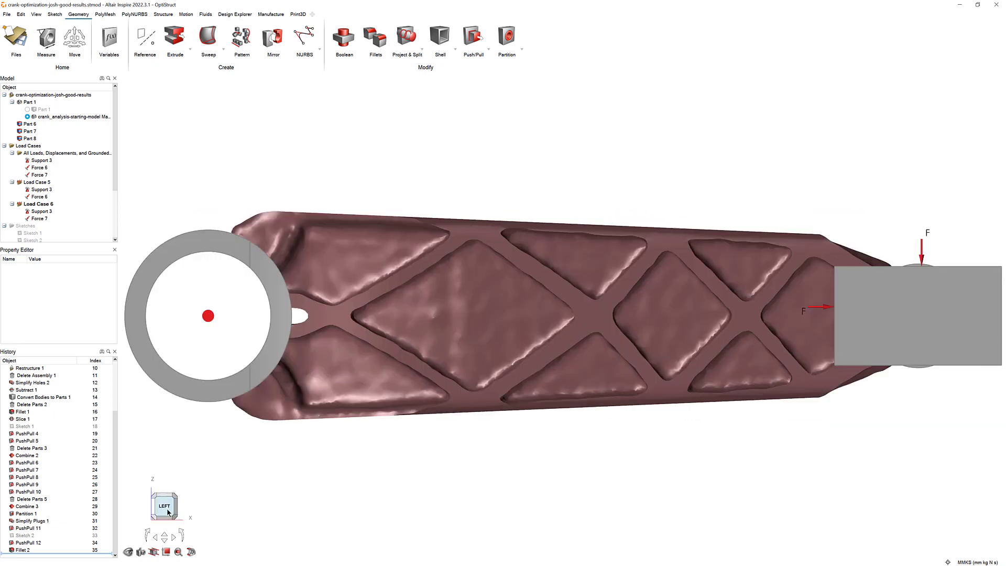
Rotate the view of the crank in fixed increments around different axes, and bring the whole crank into view.
{"action": "left_click", "coordinate": [166, 543]}
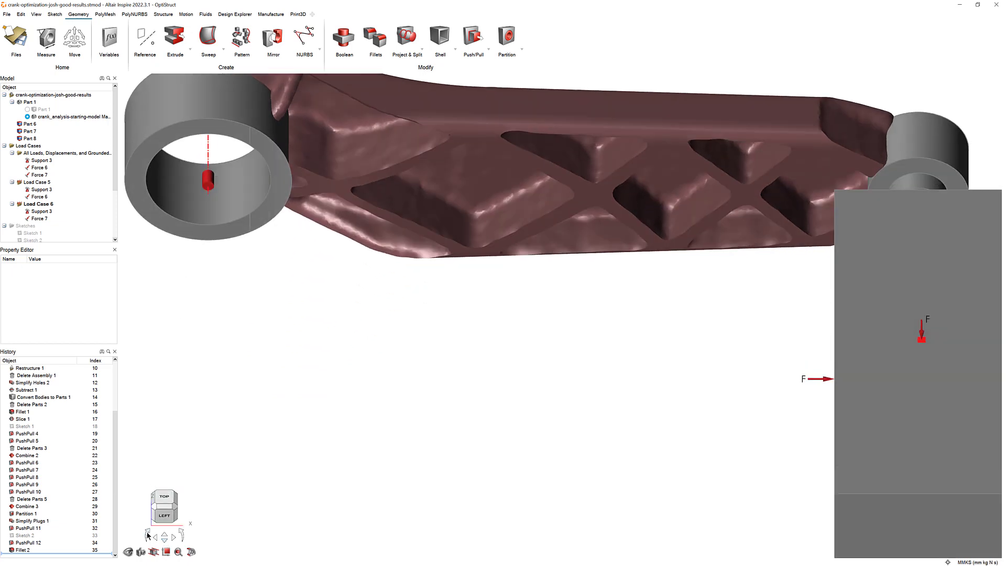
{"action": "left_click", "coordinate": [147, 535]}
{"action": "left_click", "coordinate": [165, 537]}
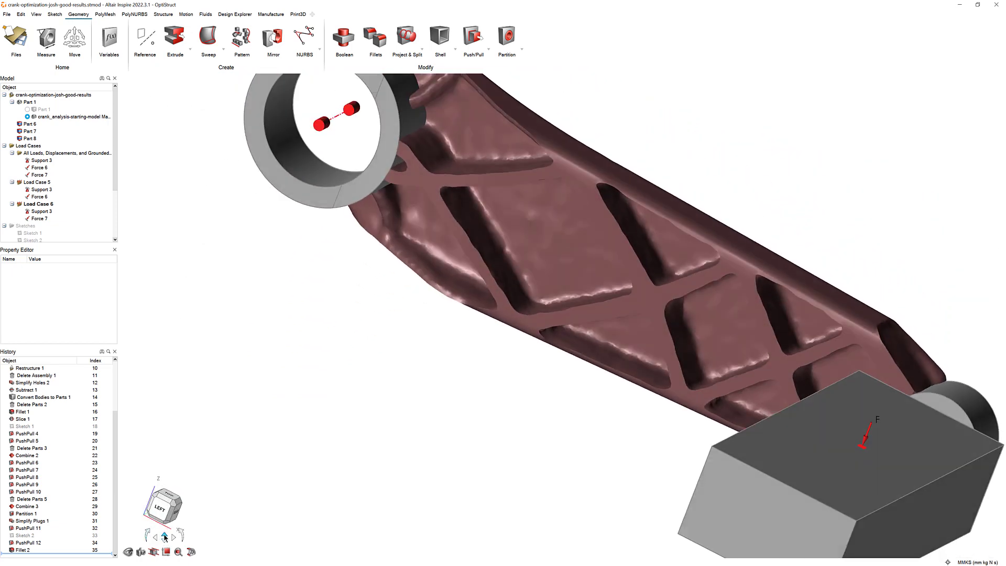
{"action": "left_click", "coordinate": [174, 537]}
{"action": "left_click", "coordinate": [182, 541]}
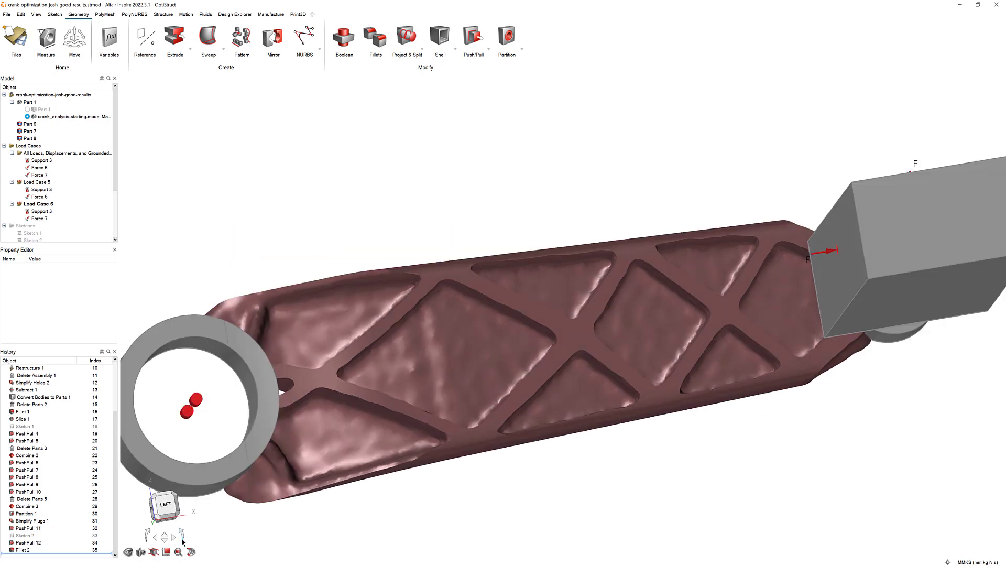
{"action": "scroll", "coordinate": [344, 532], "scroll_direction": "down", "scroll_amount": 4}
{"action": "middle_click_drag", "start_coordinate": [376, 532], "coordinate": [451, 385]}
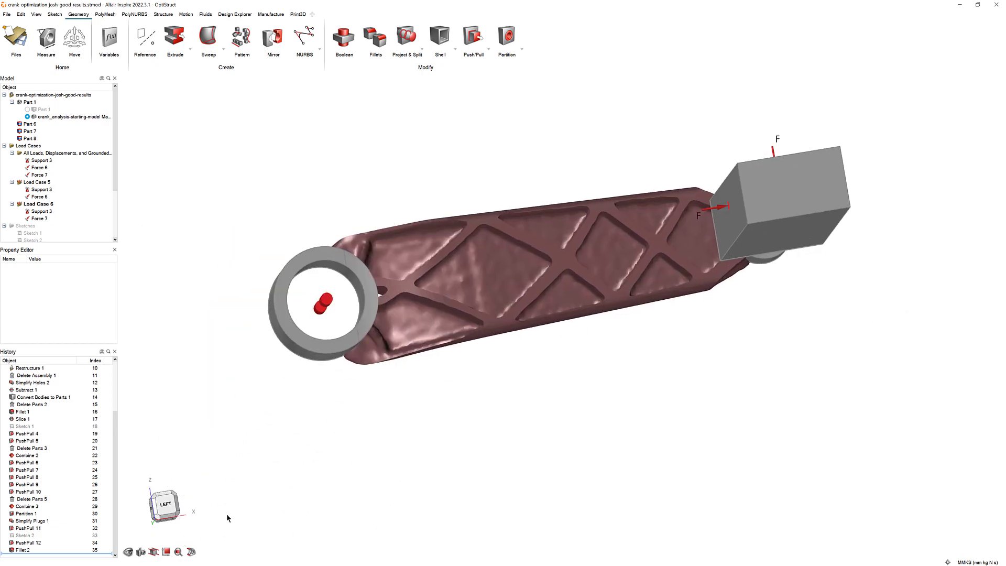
Hide the crank arm and the pedal block, and show both parts again.
{"action": "left_click", "coordinate": [131, 552]}
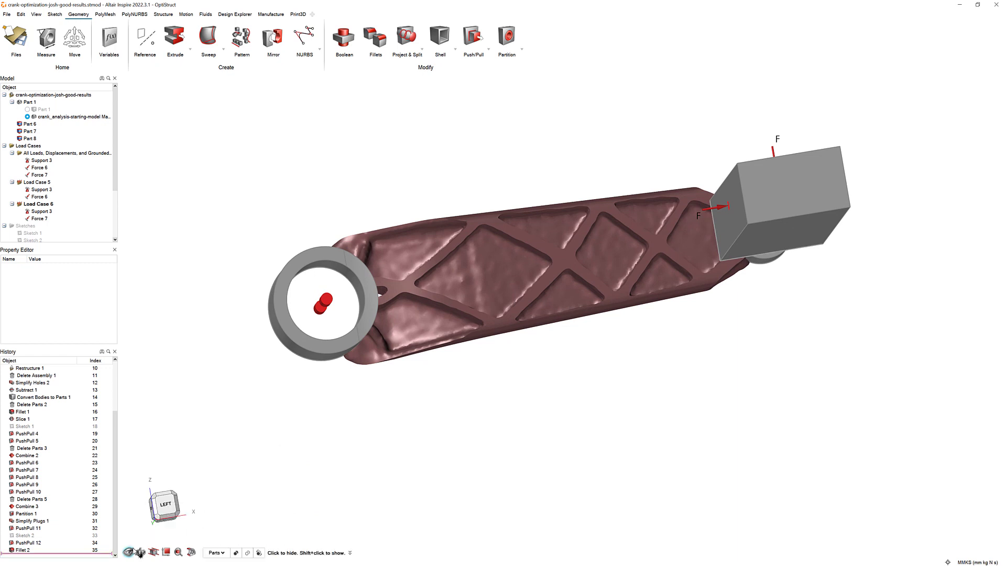
{"action": "left_click", "coordinate": [492, 303]}
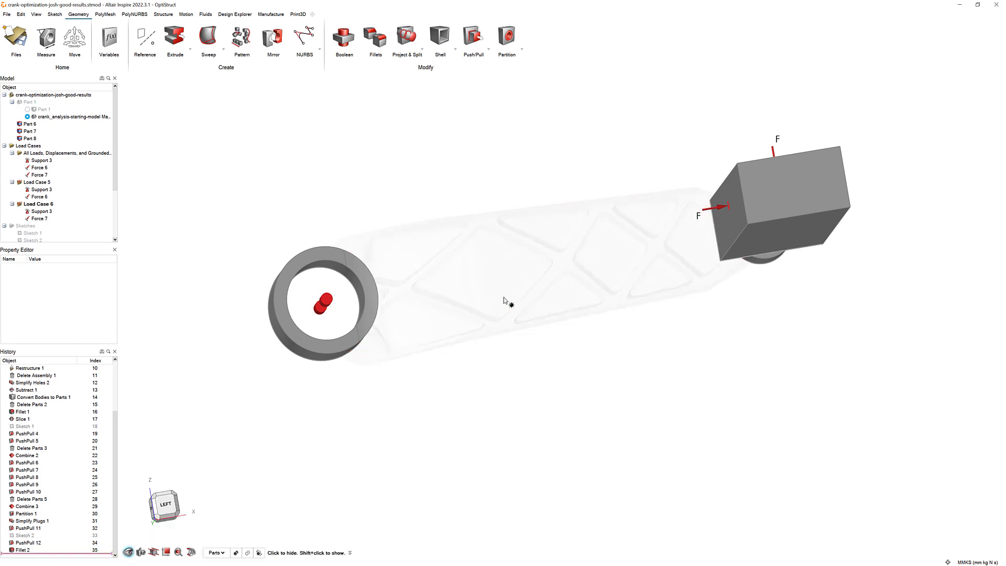
{"action": "left_click", "coordinate": [767, 202]}
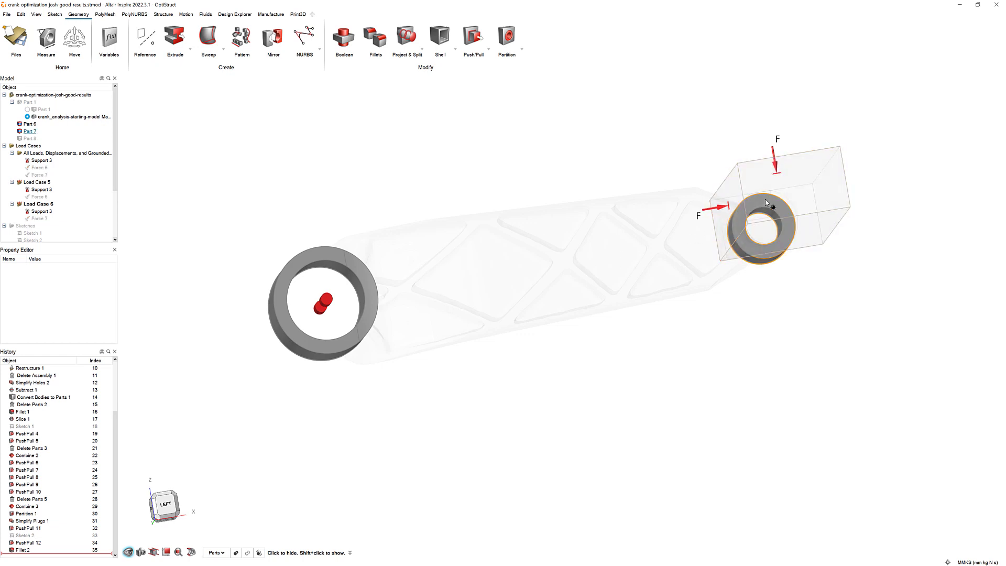
{"action": "left_click", "coordinate": [655, 234], "text": "shift"}
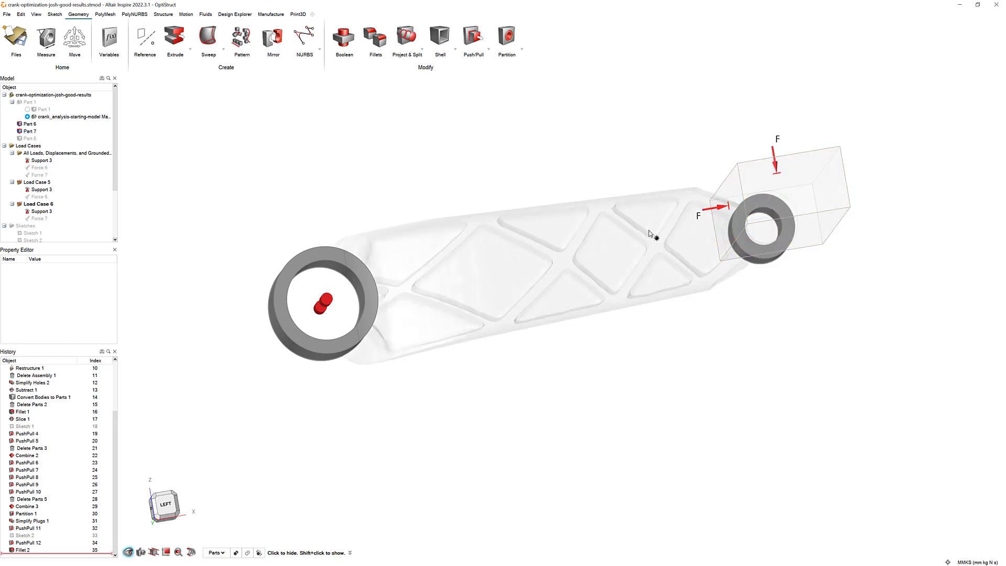
{"action": "left_click", "coordinate": [624, 241], "text": "shift"}
{"action": "left_click", "coordinate": [763, 192], "text": "shift"}
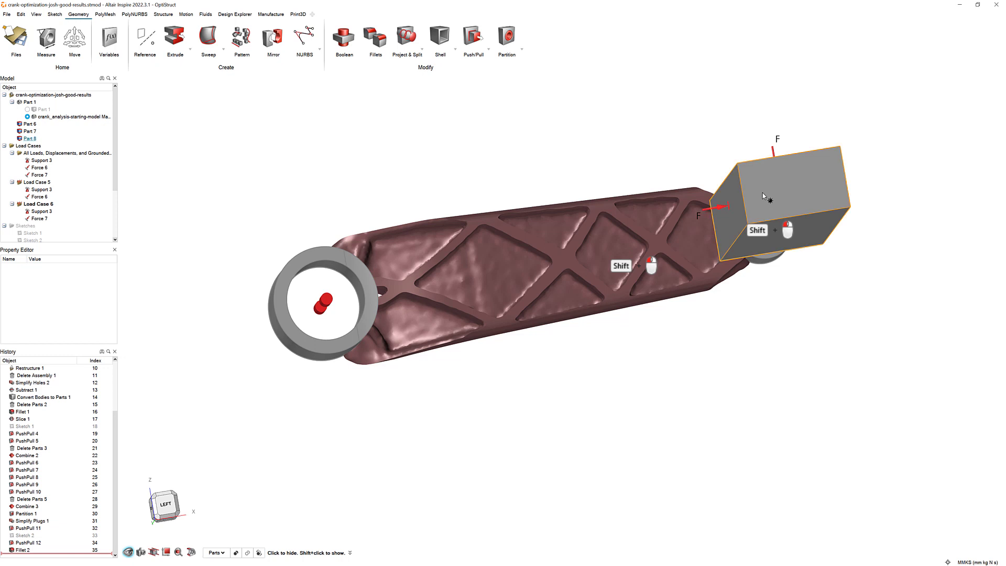
Restrict hiding to faces, and hide individual faces of the large end ring and the pedal block.
{"action": "left_click", "coordinate": [219, 553]}
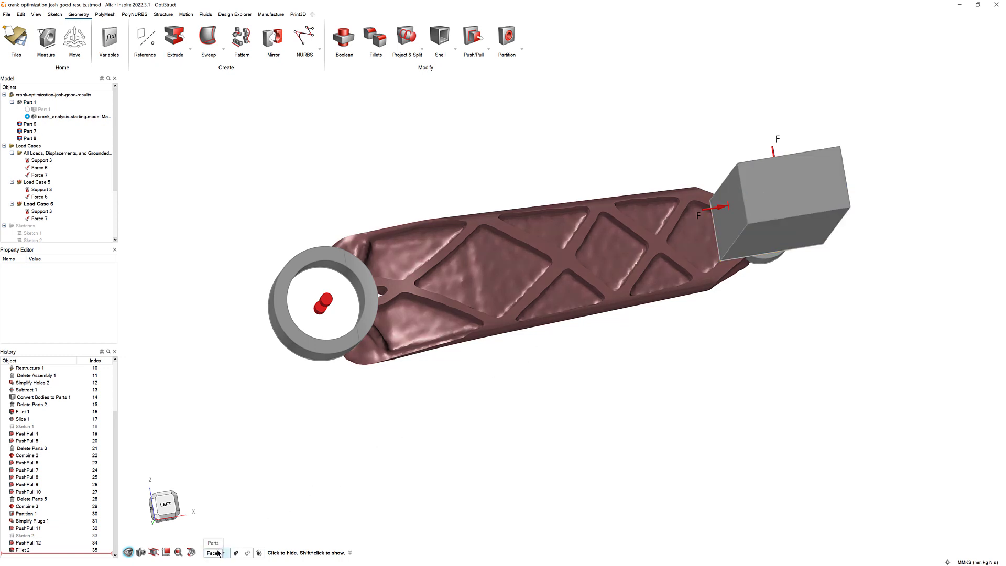
{"action": "left_click", "coordinate": [218, 553]}
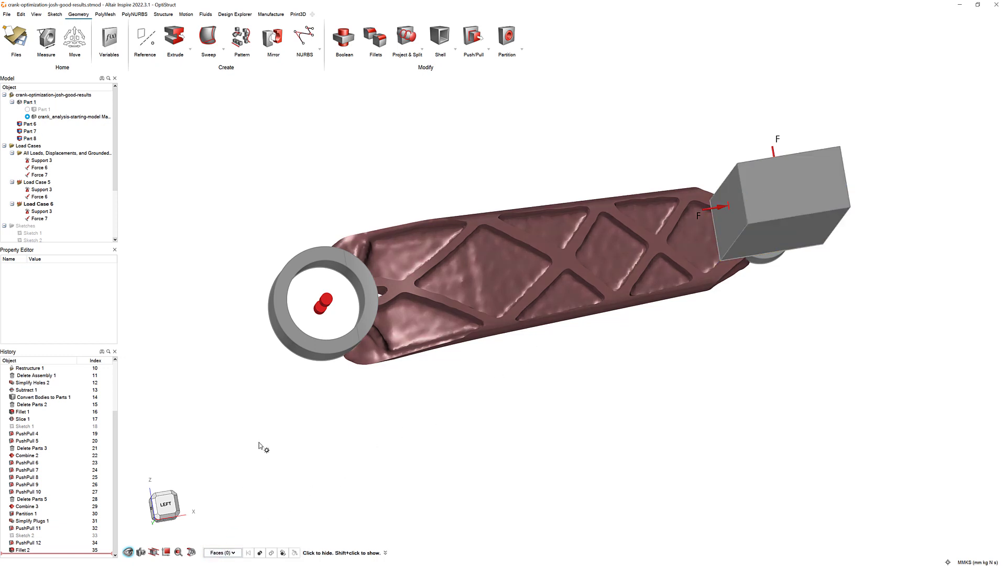
{"action": "left_click", "coordinate": [299, 339]}
{"action": "left_click", "coordinate": [365, 286]}
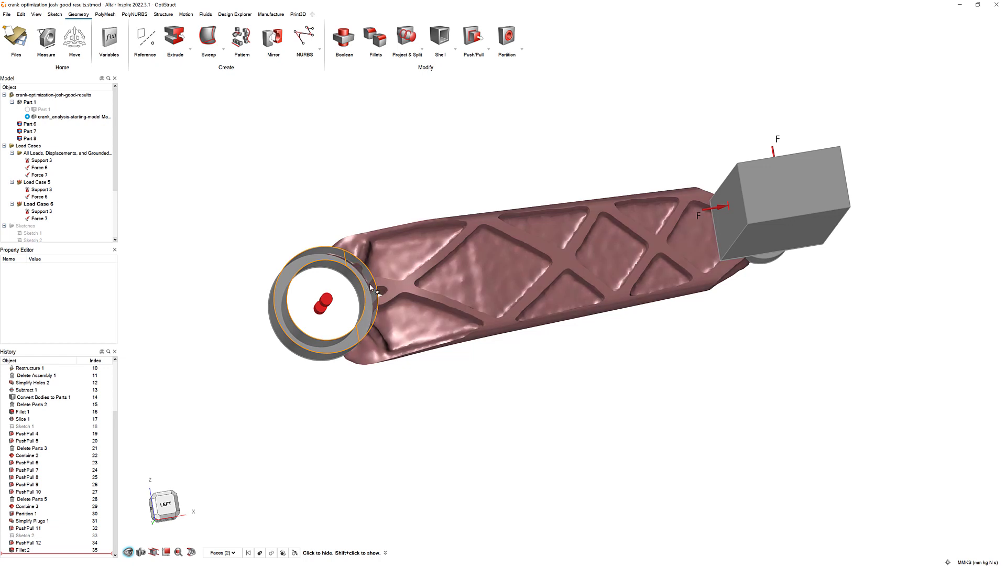
{"action": "left_click", "coordinate": [763, 192]}
{"action": "left_click", "coordinate": [766, 235]}
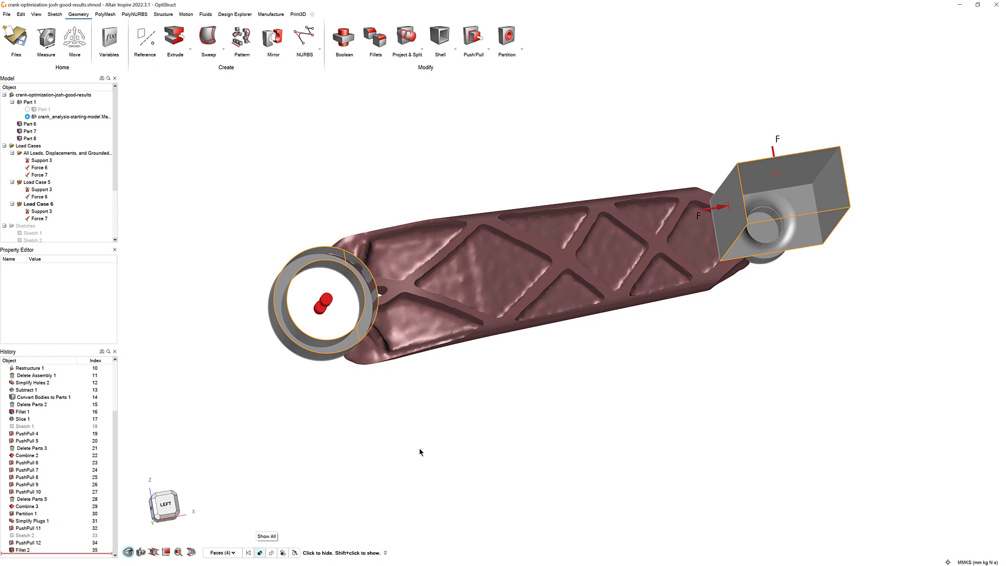
Show all hidden faces, hide all faces, restore them all and leave the Show/Hide mode.
{"action": "left_click", "coordinate": [259, 553]}
{"action": "left_click", "coordinate": [272, 554]}
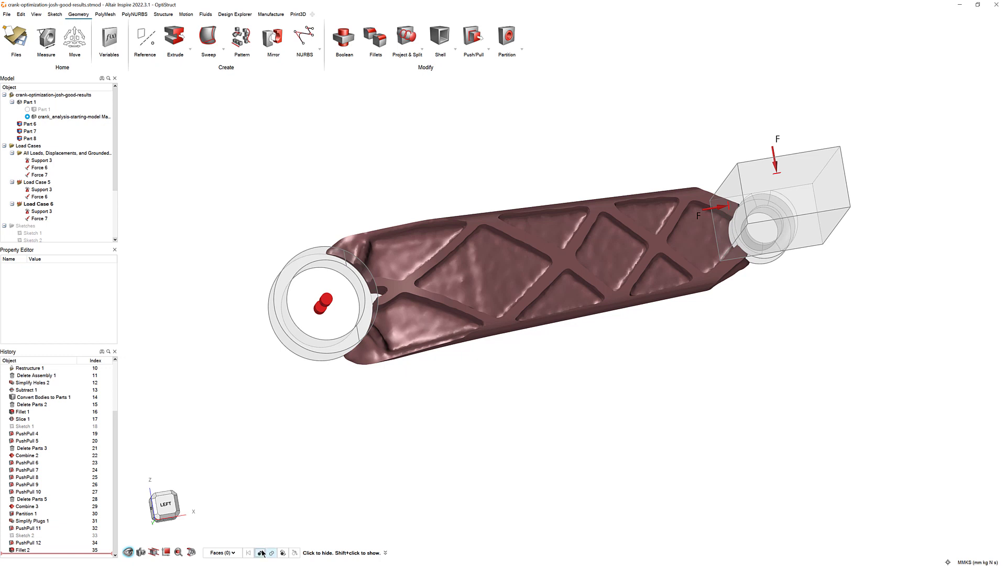
{"action": "left_click", "coordinate": [259, 553]}
{"action": "right_click", "coordinate": [191, 371]}
{"action": "right_click", "coordinate": [190, 371]}
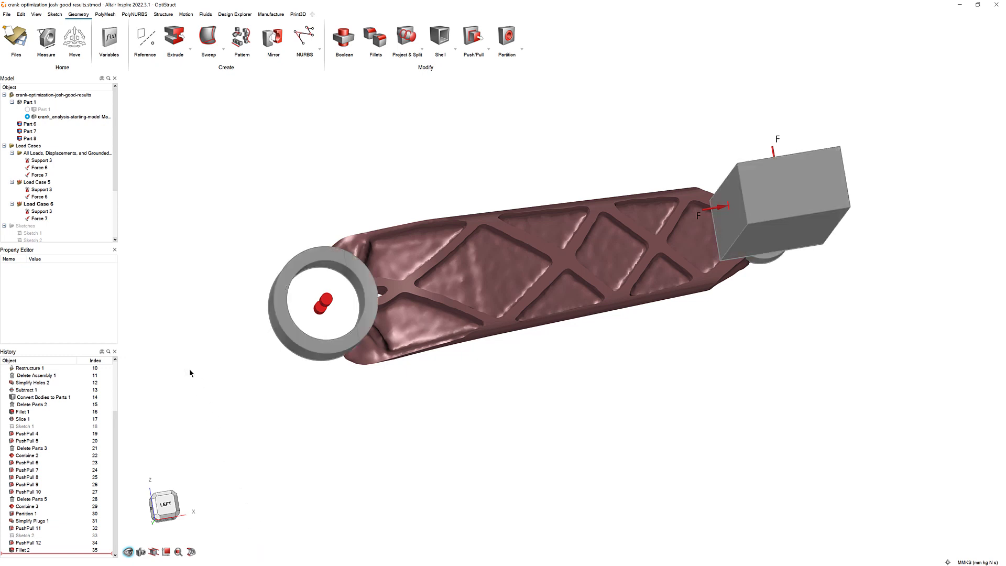
Hide Part 6, the large end ring, and make it visible again.
{"action": "right_click", "coordinate": [32, 124]}
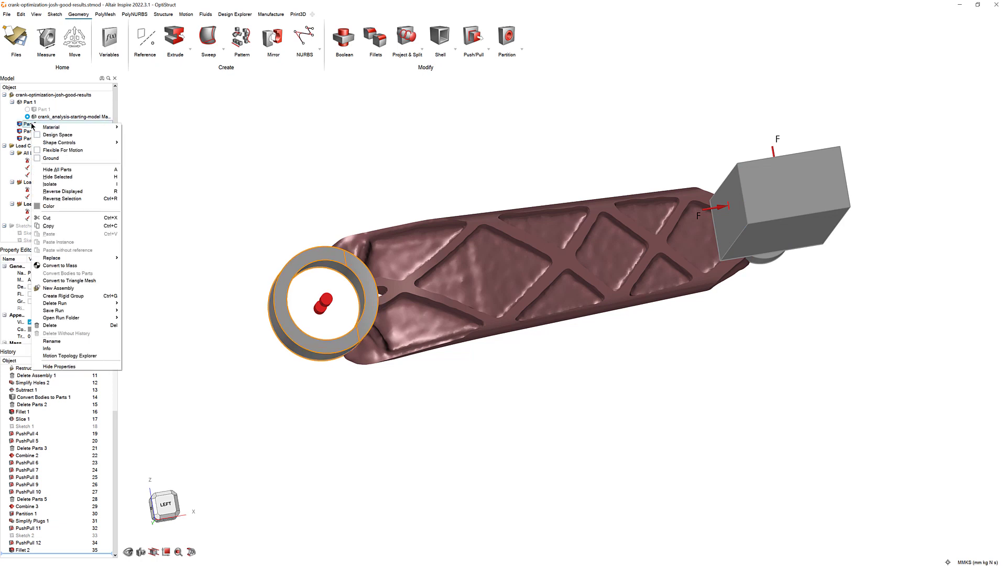
{"action": "left_click", "coordinate": [46, 177]}
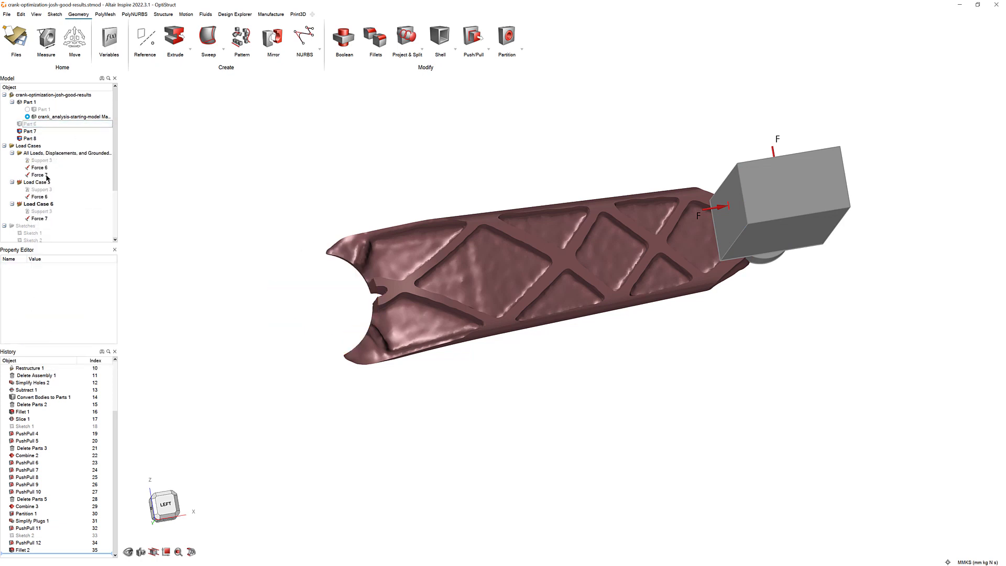
{"action": "left_click", "coordinate": [21, 125]}
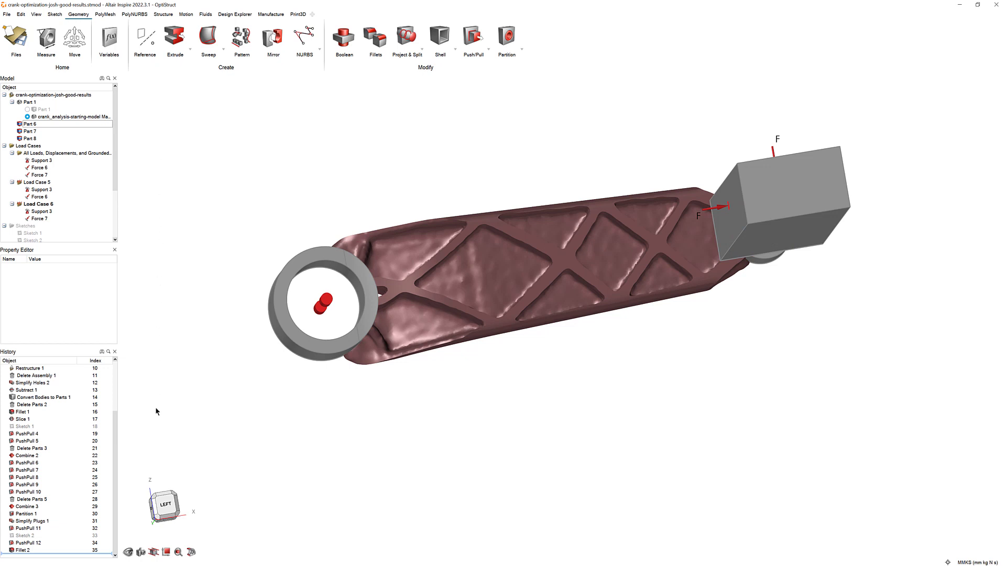
Save the current view of the crank, orbit away from it and restore the saved view.
{"action": "left_click", "coordinate": [145, 554]}
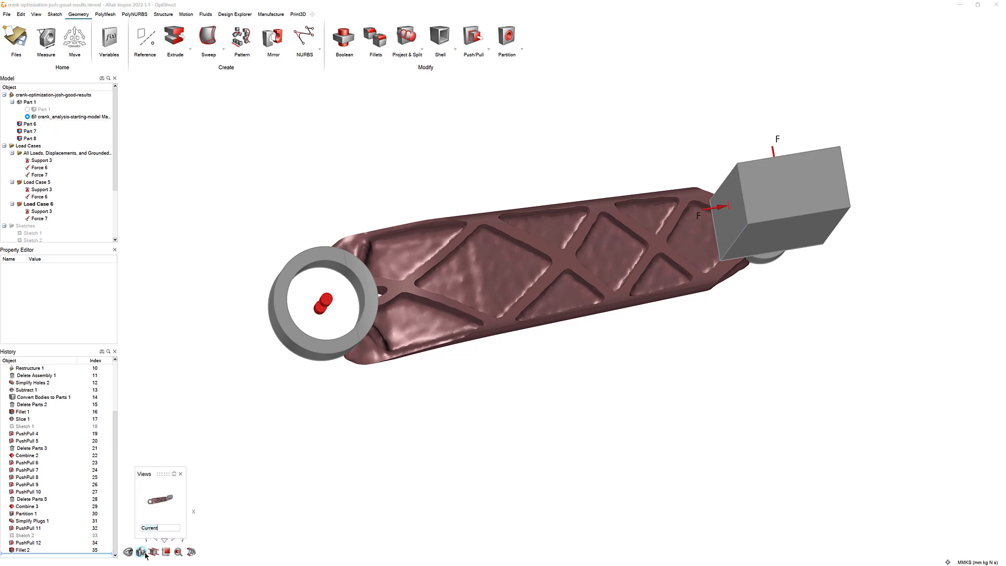
{"action": "left_click", "coordinate": [162, 511]}
{"action": "middle_click_drag", "start_coordinate": [426, 426], "coordinate": [411, 429]}
{"action": "left_click", "coordinate": [165, 505]}
{"action": "middle_click_drag", "start_coordinate": [164, 505], "coordinate": [155, 504]}
{"action": "left_click", "coordinate": [161, 506]}
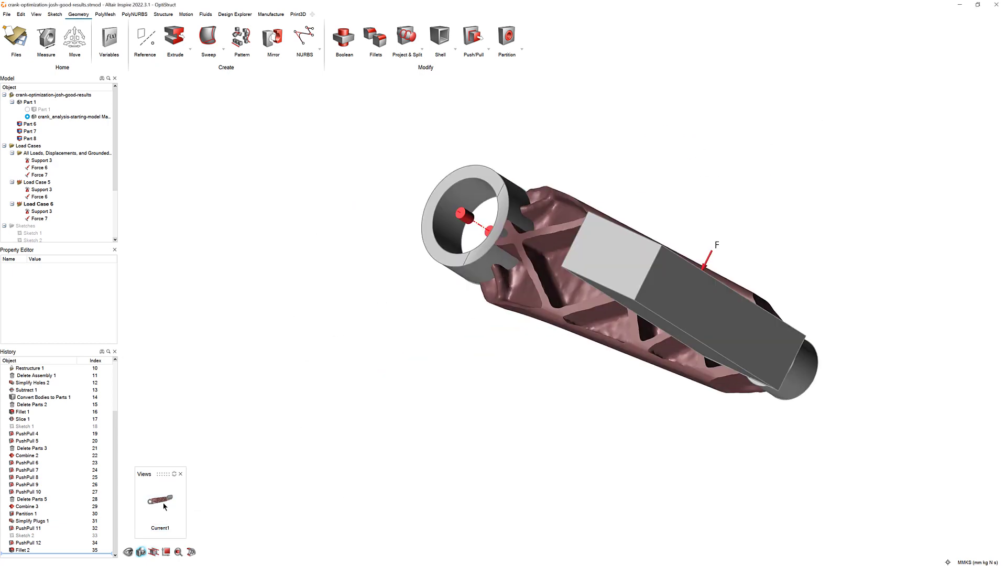
{"action": "left_click", "coordinate": [162, 505]}
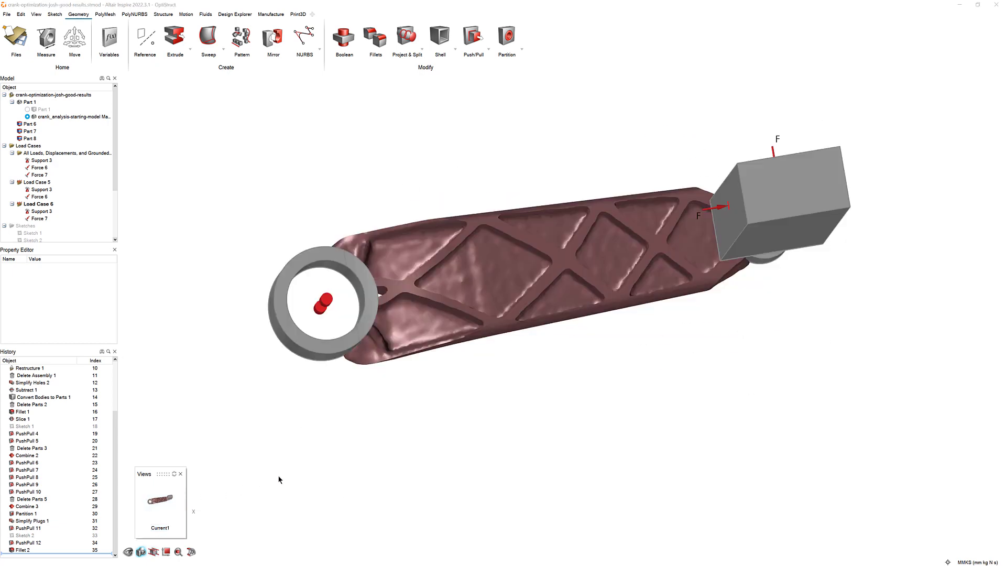
Toggle the crank's display between perspective and orthographic projection to compare the two.
{"action": "left_click", "coordinate": [153, 552]}
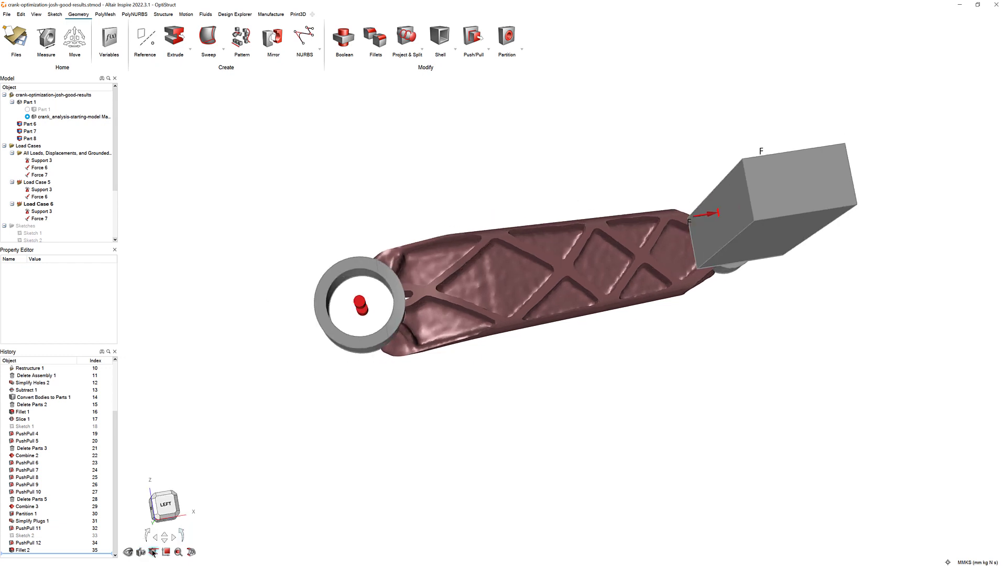
{"action": "right_click_drag", "start_coordinate": [385, 470], "coordinate": [427, 504]}
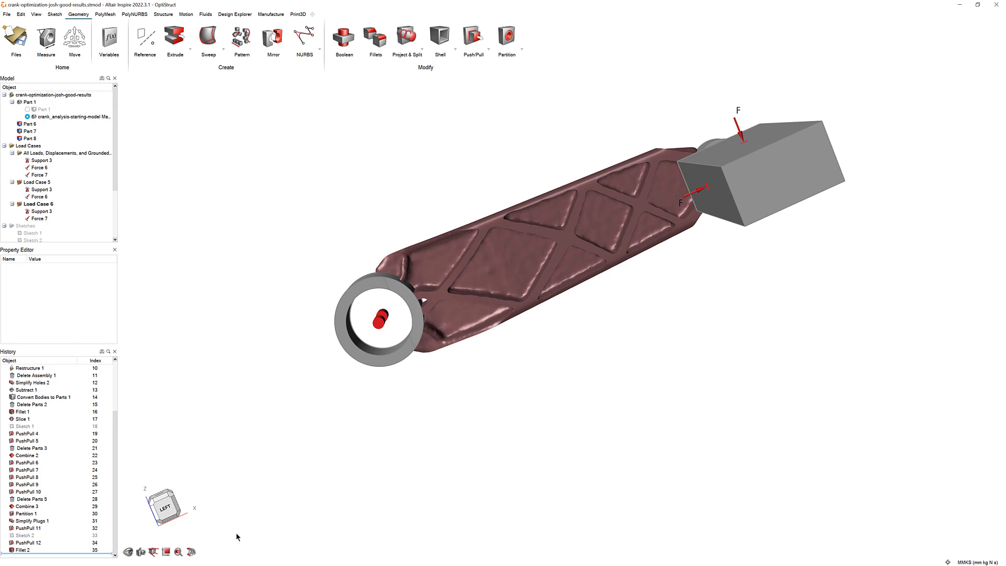
{"action": "left_click", "coordinate": [157, 554]}
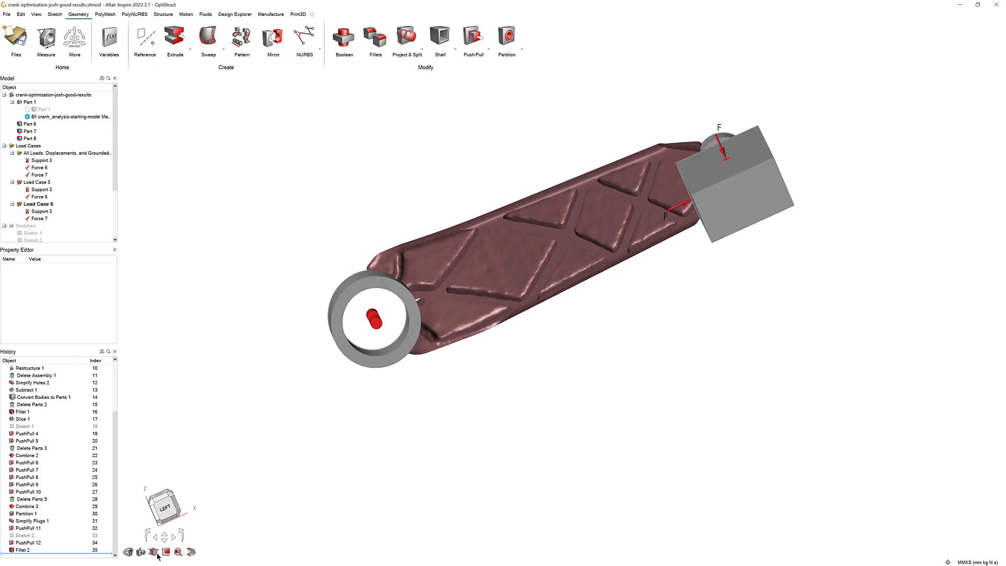
{"action": "left_click", "coordinate": [157, 554]}
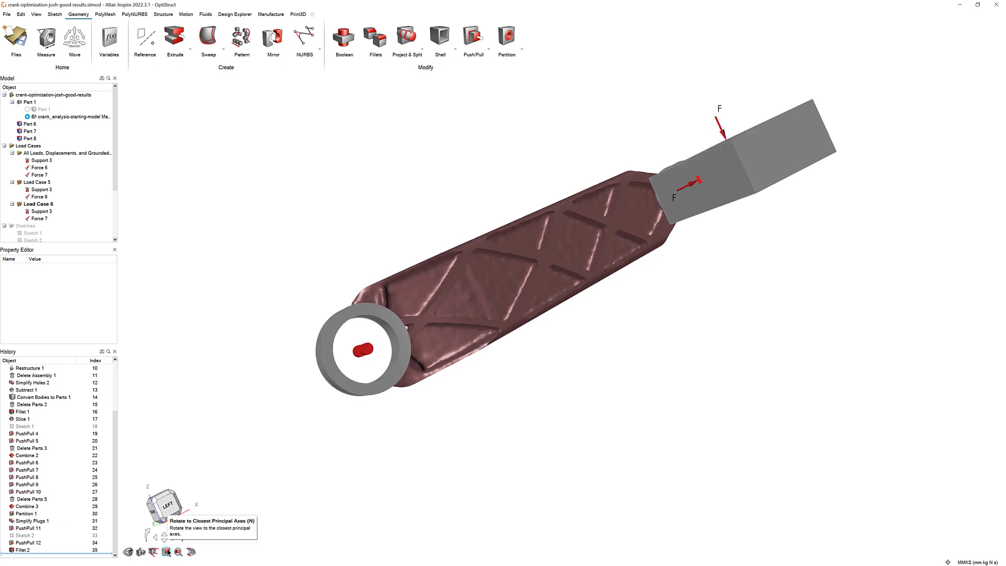
Rotate the crank view to the closest principal axes.
{"action": "left_click", "coordinate": [167, 552]}
{"action": "left_click", "coordinate": [168, 552]}
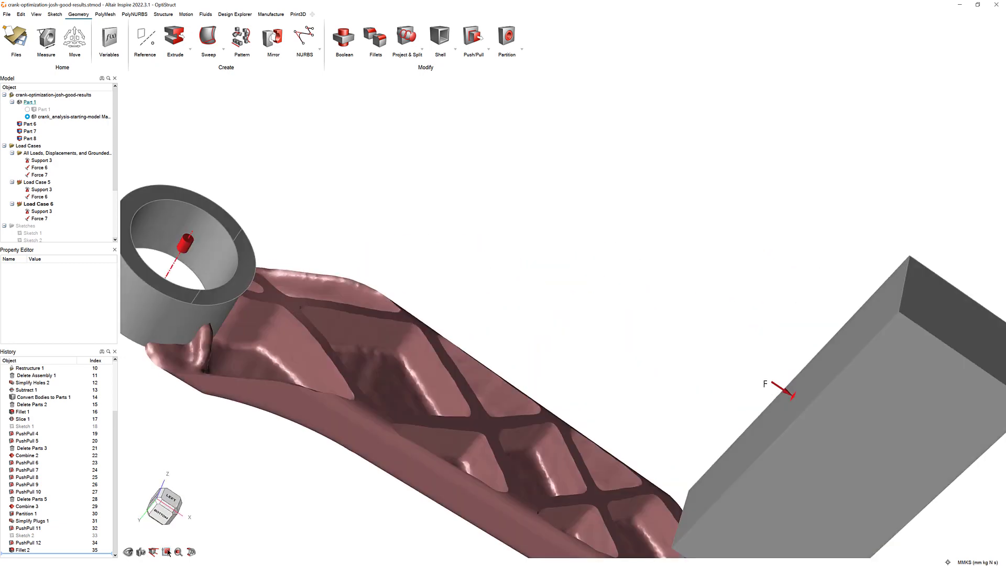
Align the crank view to its nearest principal axes again from different orbited orientations.
{"action": "left_click", "coordinate": [167, 552]}
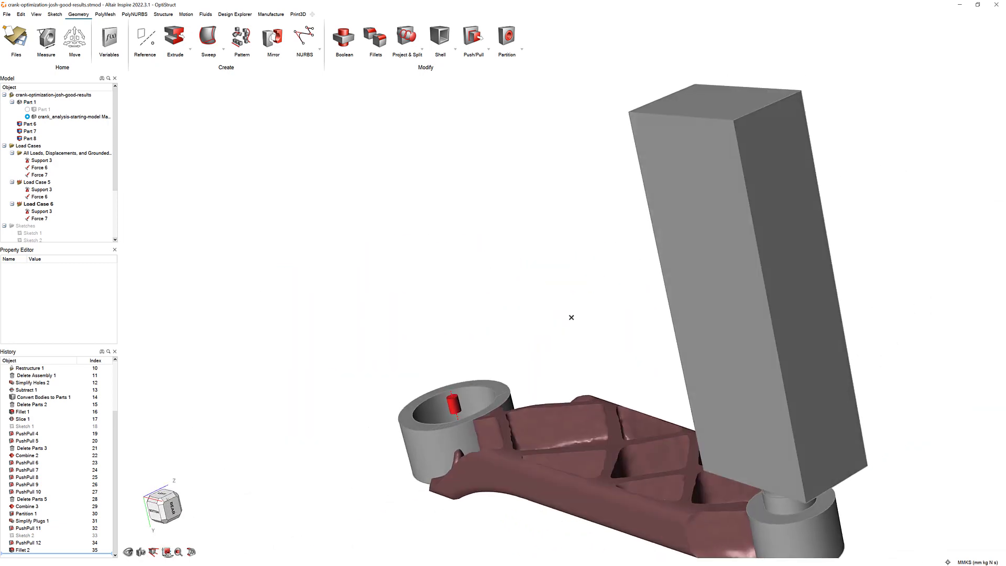
{"action": "left_click", "coordinate": [167, 552]}
{"action": "middle_click_drag", "start_coordinate": [294, 344], "coordinate": [630, 322]}
{"action": "scroll", "coordinate": [630, 322], "scroll_direction": "down", "scroll_amount": 4}
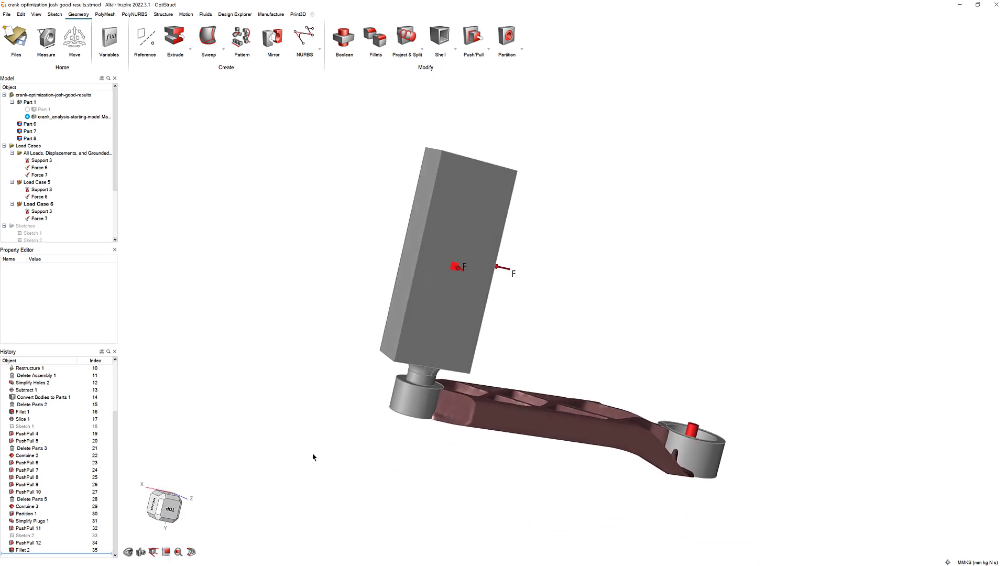
Fit the whole crank model in the view, zoom in and orbit, and fit it again.
{"action": "left_click", "coordinate": [179, 552]}
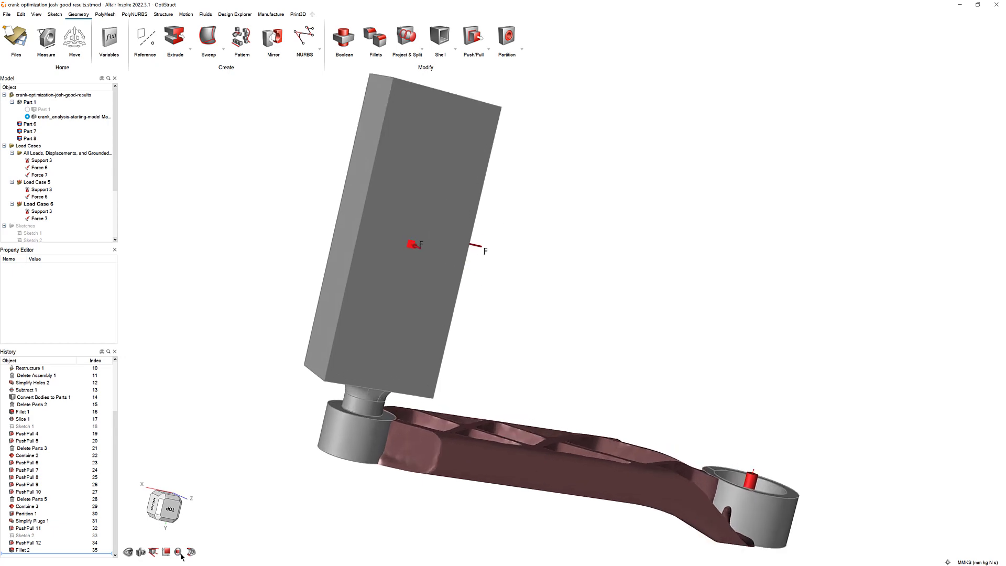
{"action": "scroll", "coordinate": [521, 409], "scroll_direction": "up", "scroll_amount": 5}
{"action": "left_click", "coordinate": [181, 553]}
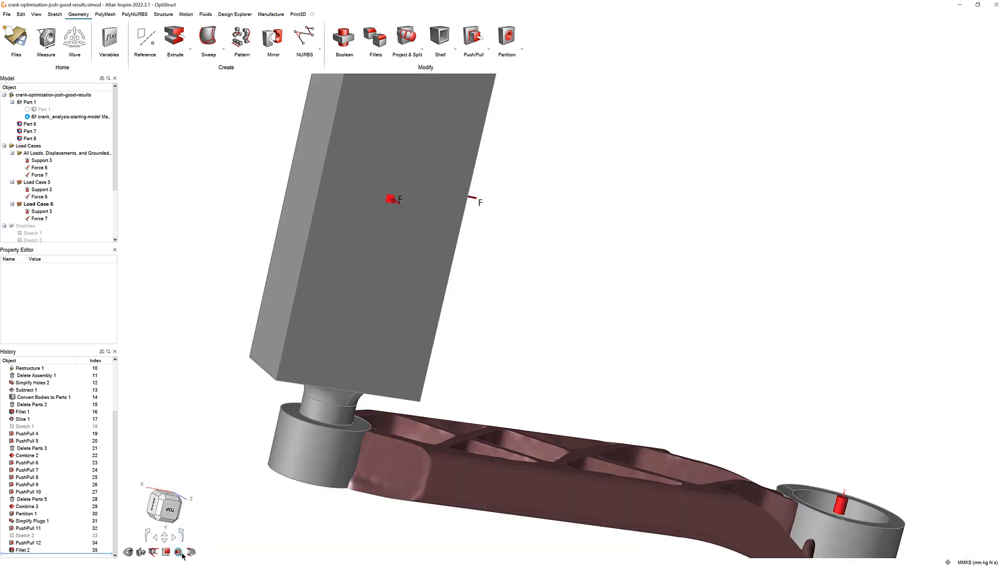
{"action": "middle_click_drag", "start_coordinate": [653, 352], "coordinate": [530, 314]}
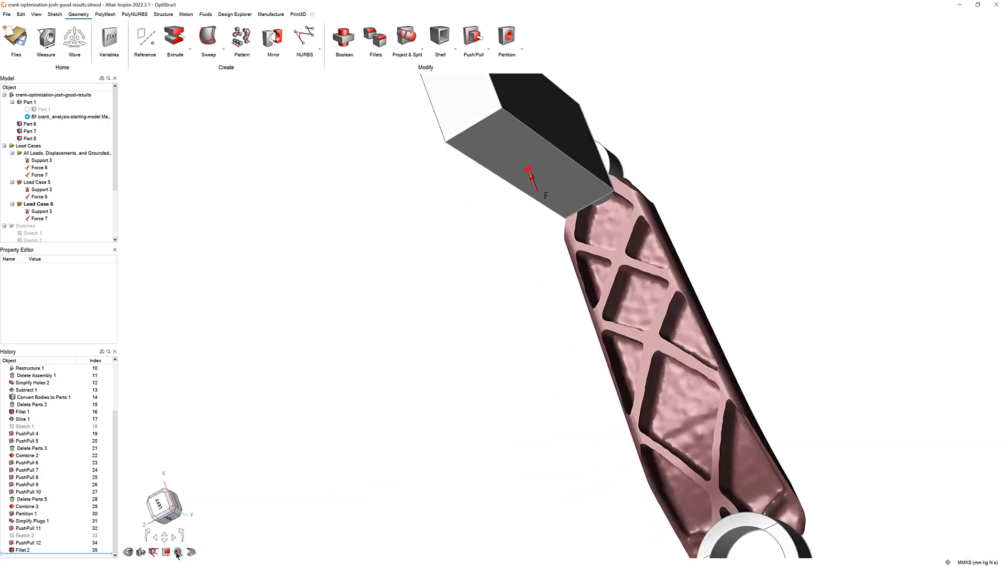
{"action": "left_click", "coordinate": [178, 553]}
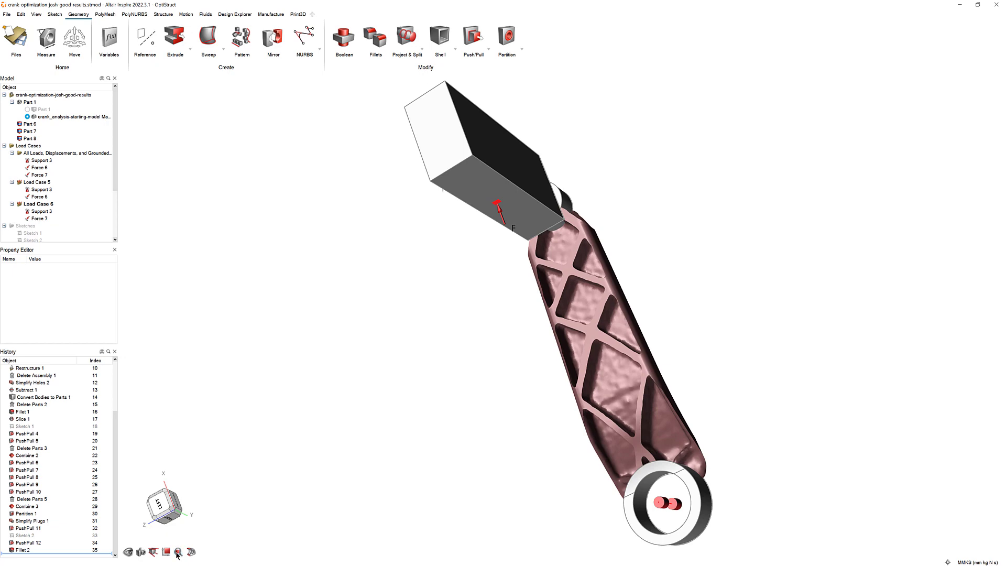
Section the crank with a lengthwise section plane and add a second, angled plane cutting through the large end ring.
{"action": "left_click", "coordinate": [192, 552]}
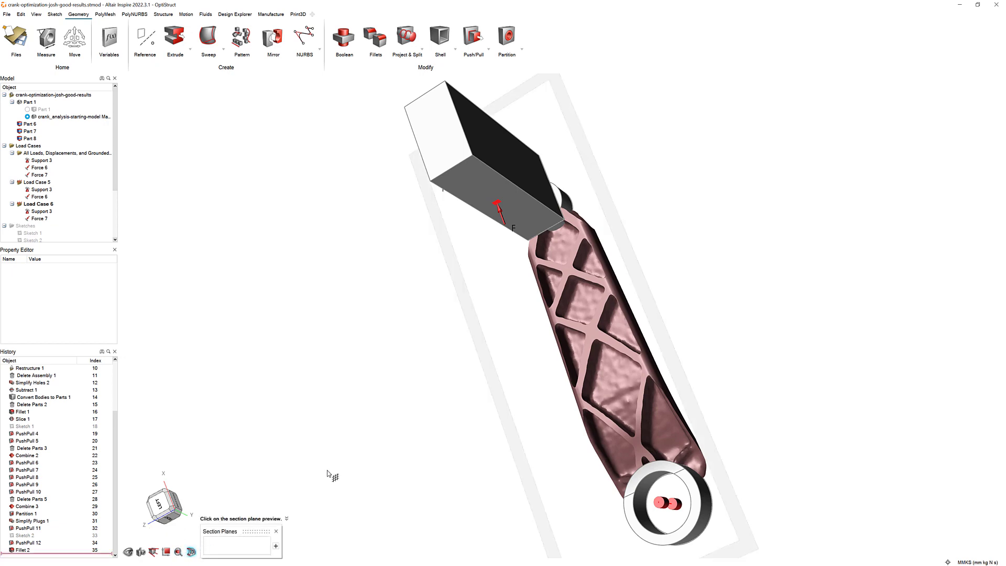
{"action": "mouse_move", "coordinate": [562, 332]}
{"action": "middle_mouse_down"}
{"action": "mouse_move", "coordinate": [435, 348]}
{"action": "mouse_move", "coordinate": [403, 340]}
{"action": "middle_mouse_up"}
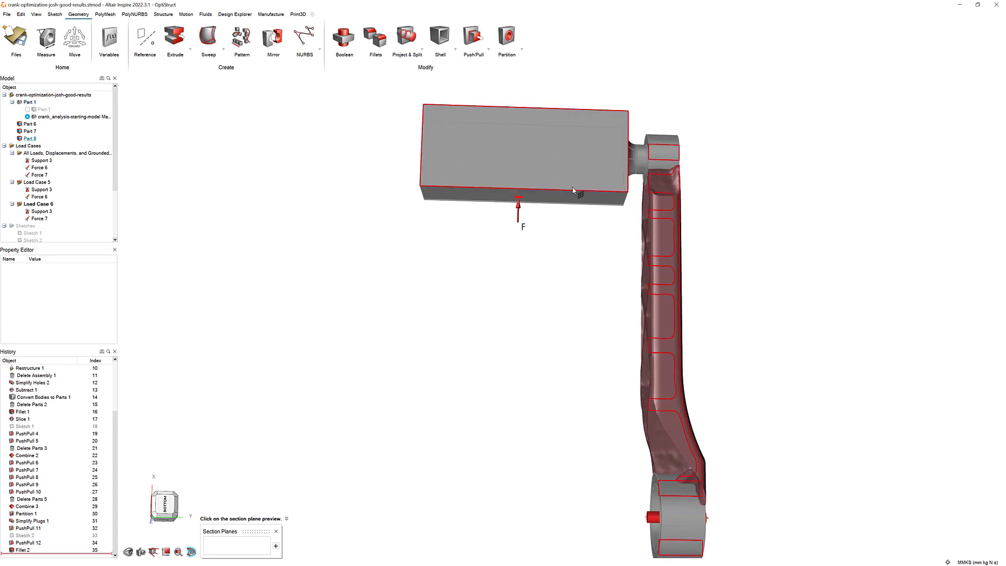
{"action": "left_click", "coordinate": [663, 197]}
{"action": "middle_click_drag", "start_coordinate": [724, 226], "coordinate": [803, 407]}
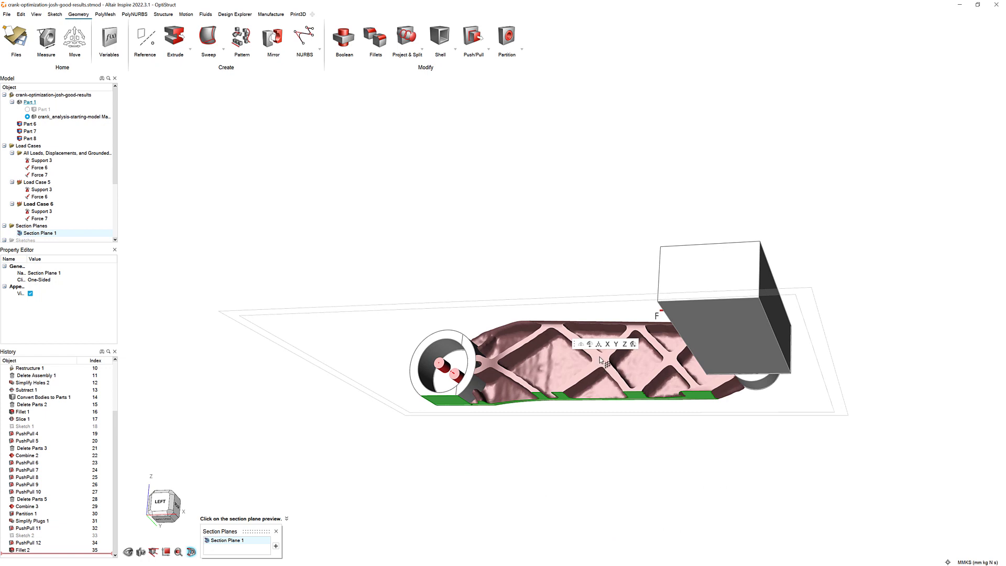
{"action": "left_click", "coordinate": [276, 546]}
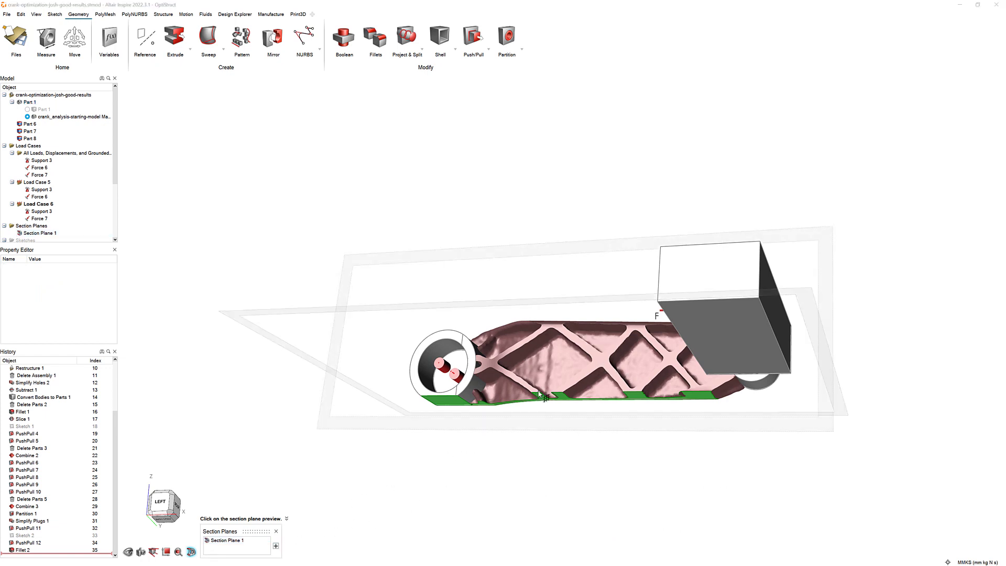
{"action": "left_click", "coordinate": [477, 378]}
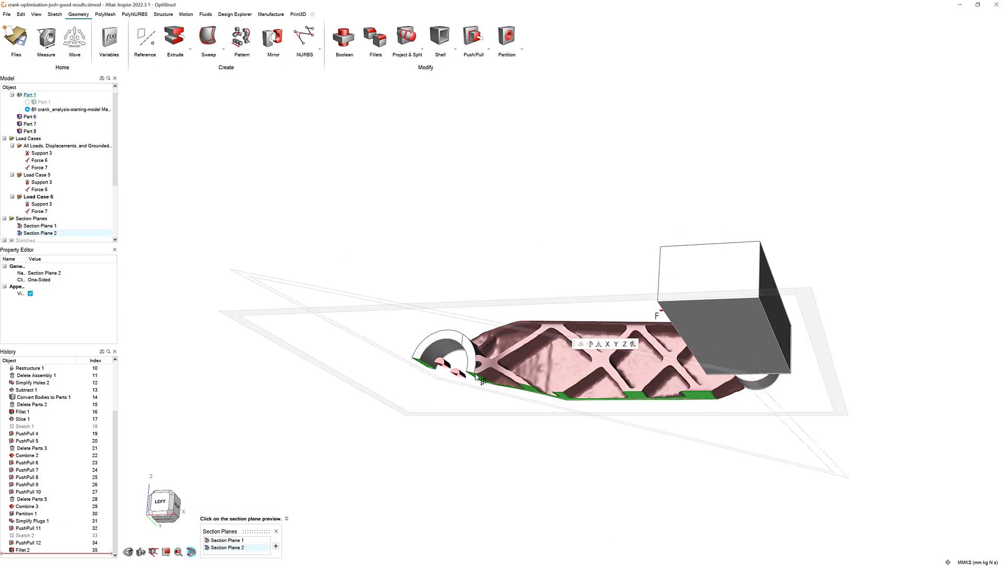